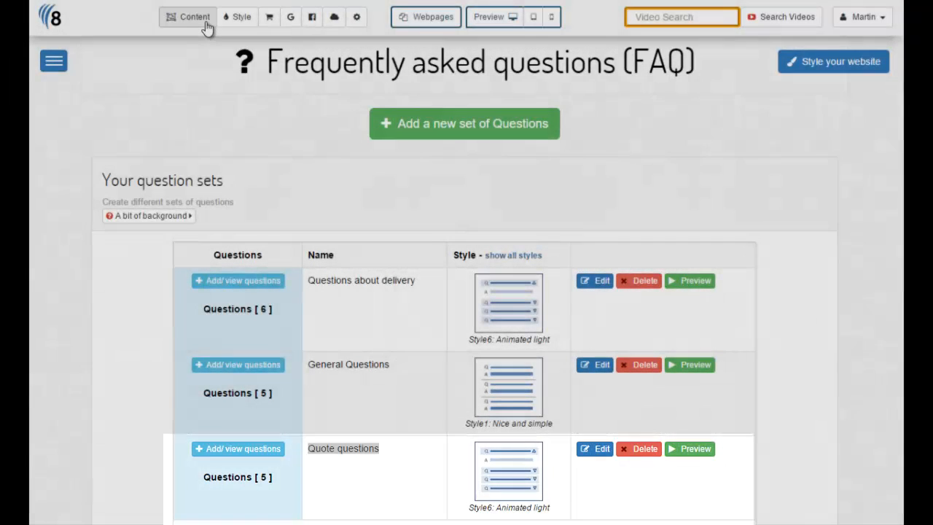
Go to the frequent questions and answers content and open the Quote questions set for managing its questions
left_click(196, 18)
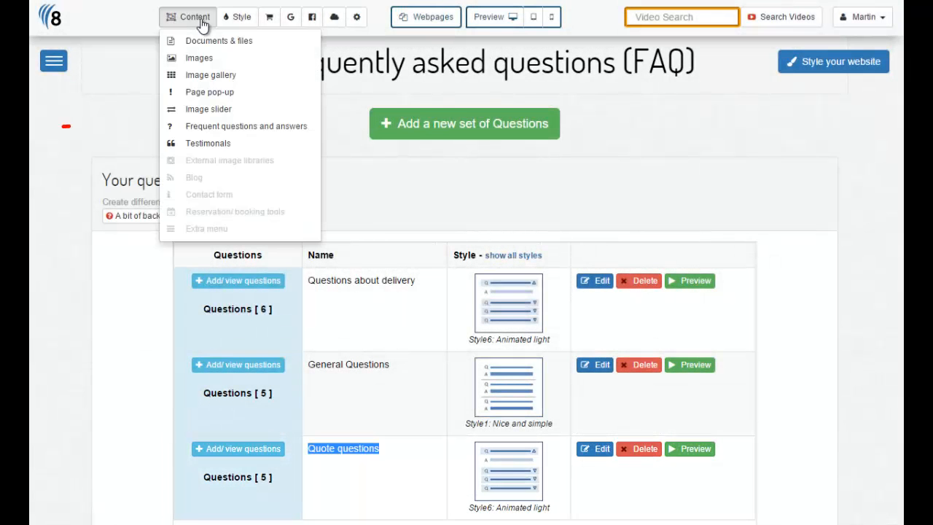
left_click(262, 129)
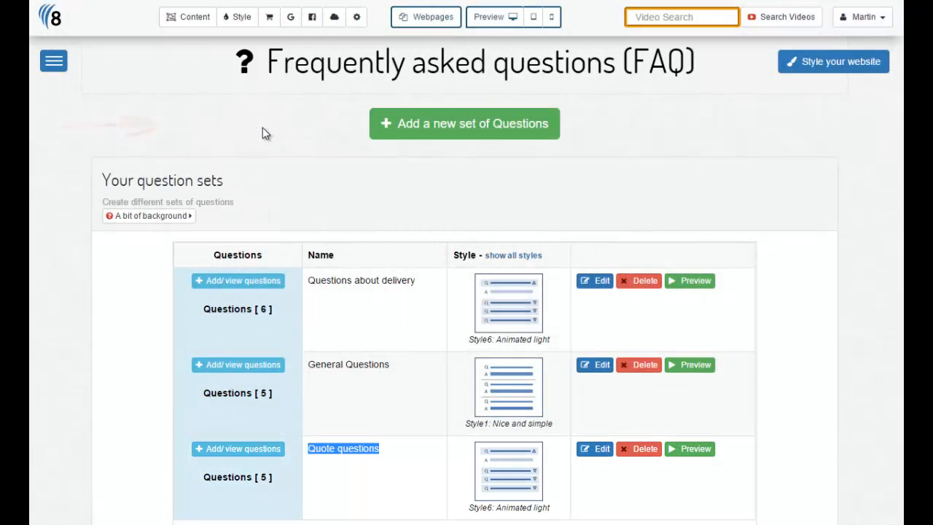
scroll(893, 321, "down", 1)
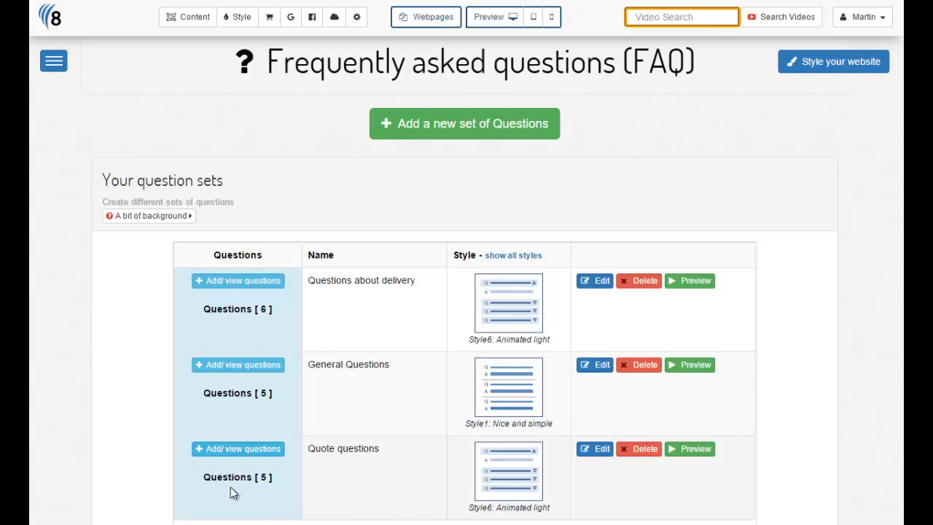
left_click_drag(277, 480, 201, 483)
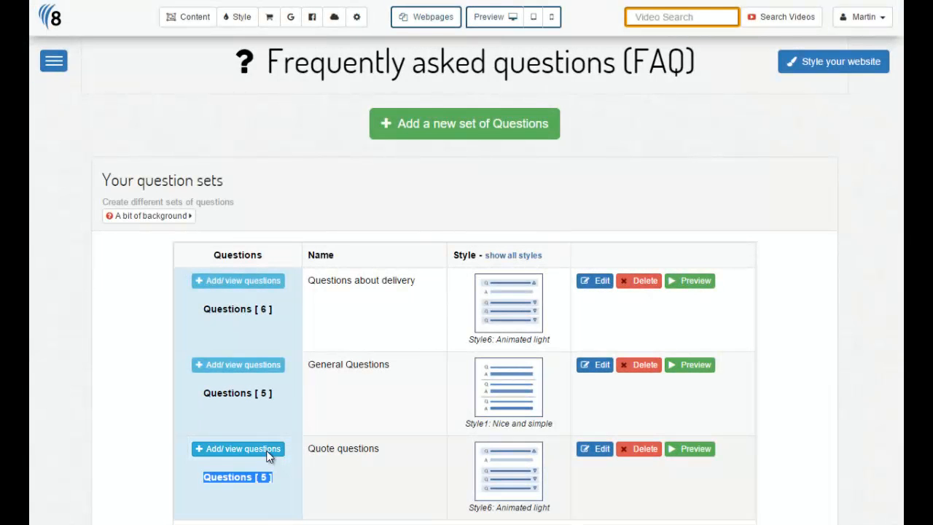
left_click(268, 452)
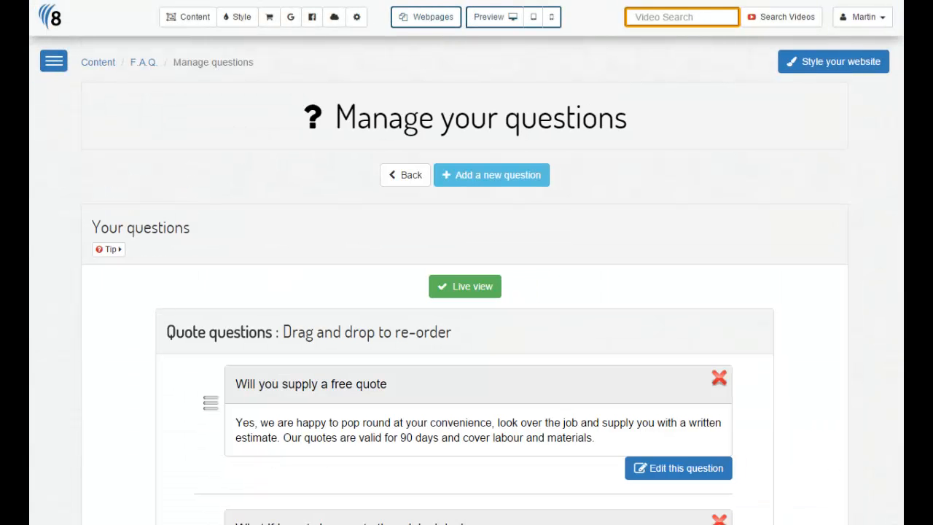
Reorder the Quote questions so that "Will you help me design my new kitchen" comes first, followed by "Will you supply a free quote"
scroll(268, 457, "down", 3)
scroll(465, 280, "down", 5)
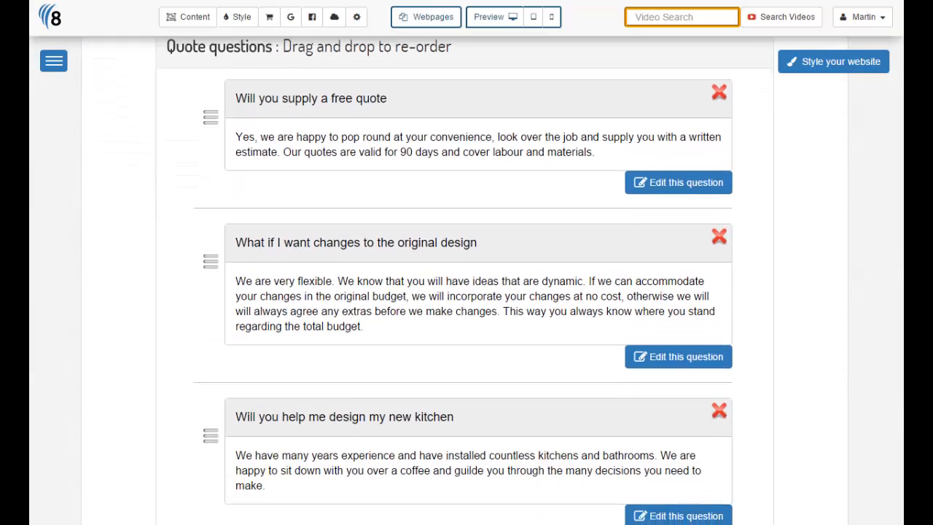
scroll(465, 281, "down", 2)
scroll(465, 281, "up", 5)
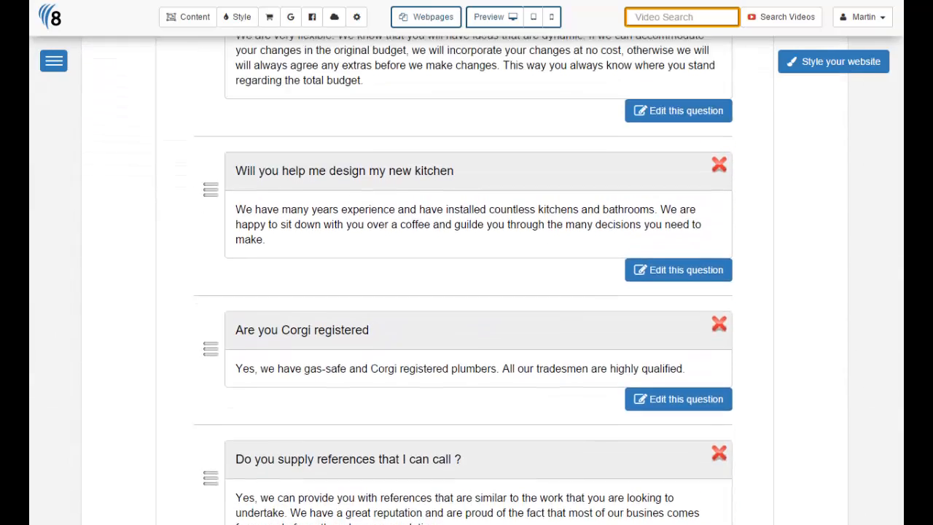
scroll(465, 280, "up", 1)
scroll(465, 280, "down", 1)
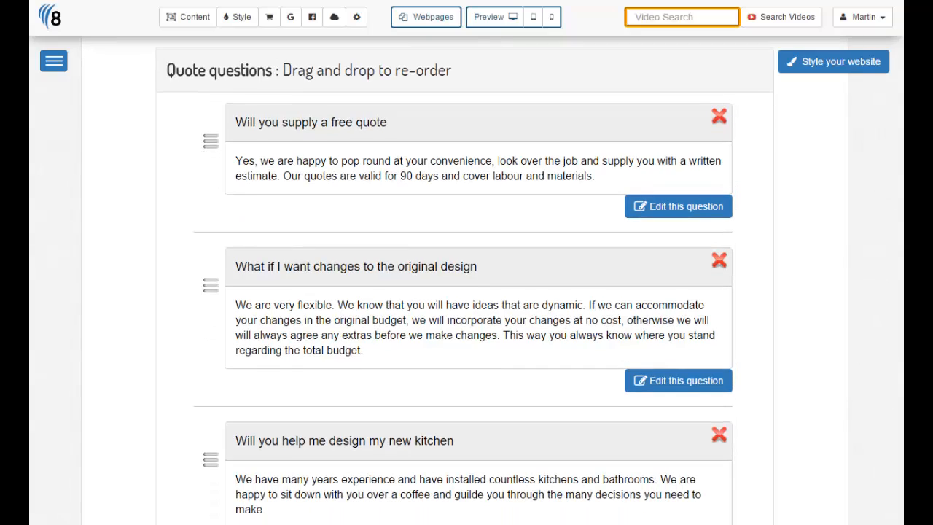
scroll(465, 281, "up", 1)
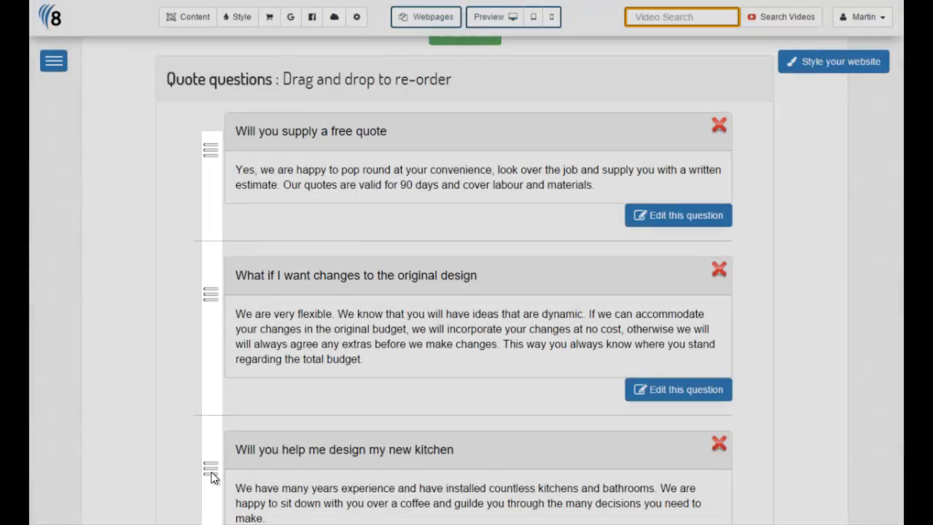
left_click_drag(211, 471, 215, 368)
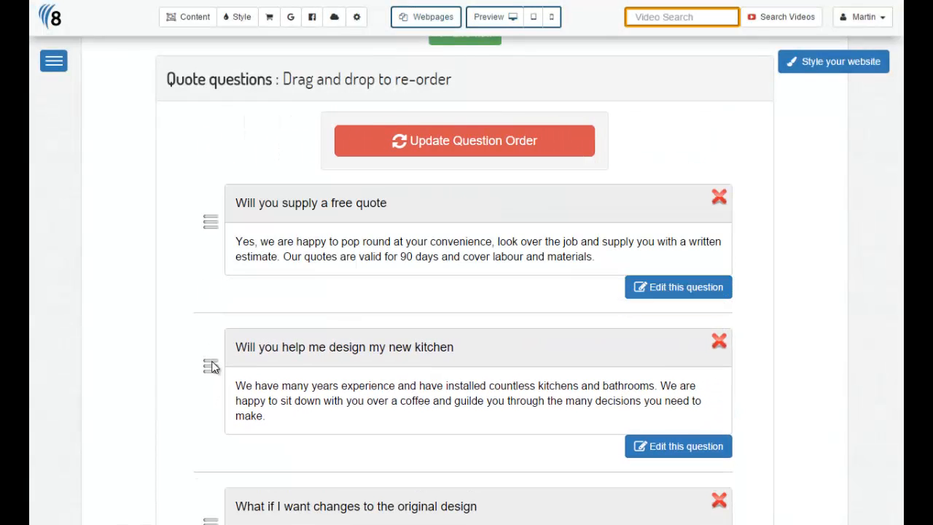
left_click_drag(210, 219, 223, 367)
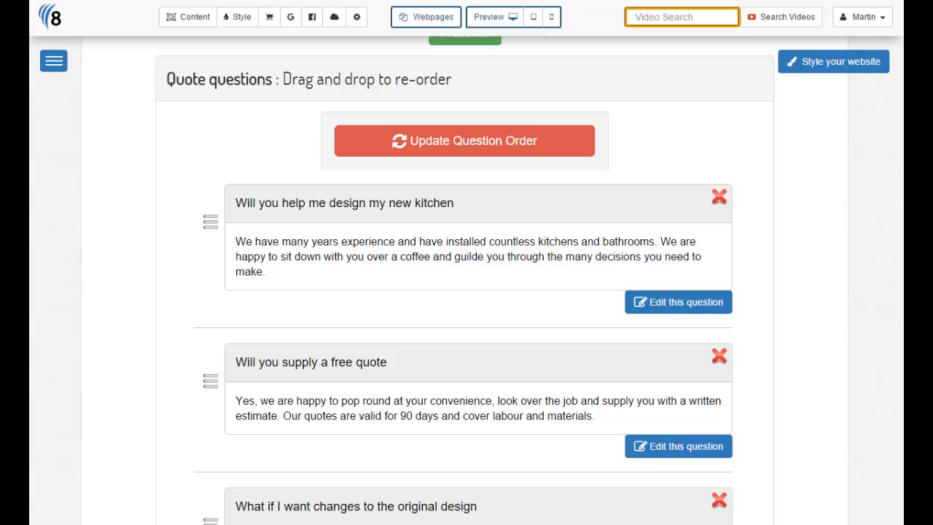
Correct "busines" to "business" in the answer to "Do you supply references that I can call ?" and update the question
scroll(519, 446, "down", 5)
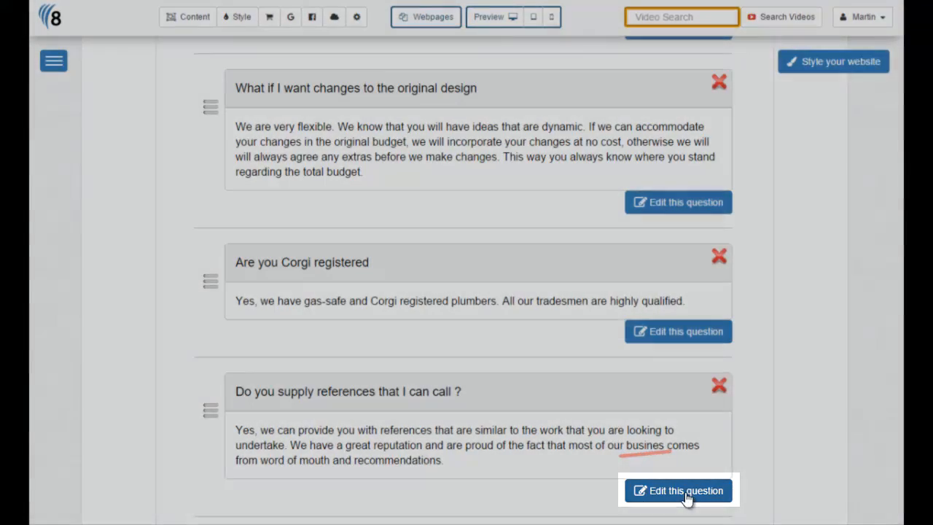
left_click(685, 492)
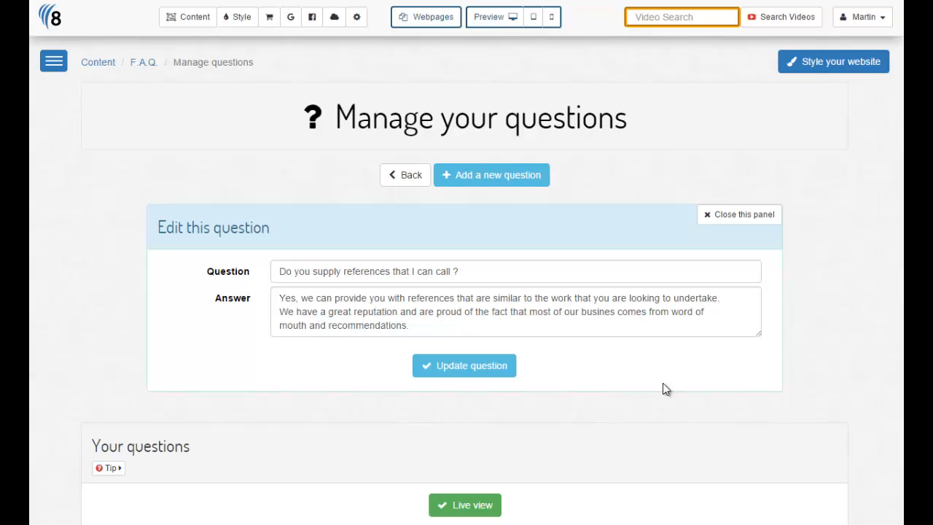
left_click(614, 311)
type("s")
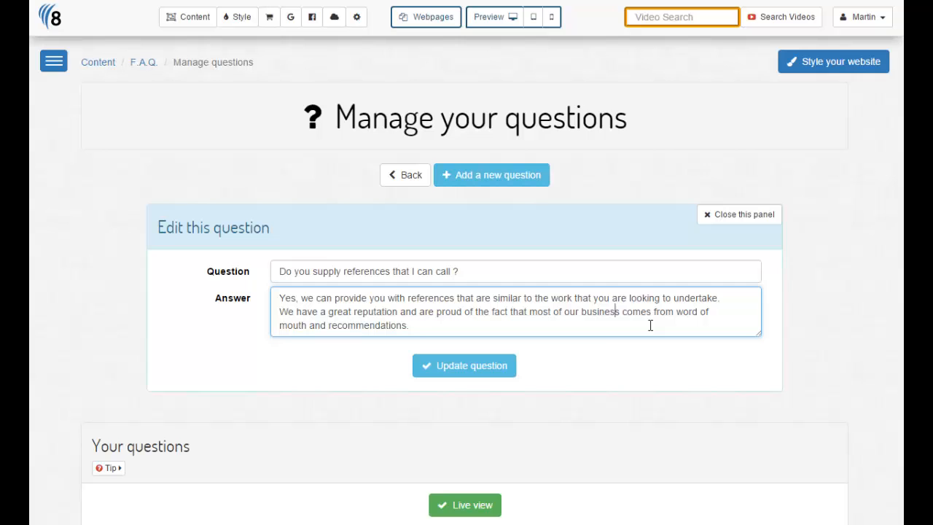
left_click(587, 343)
left_click(477, 366)
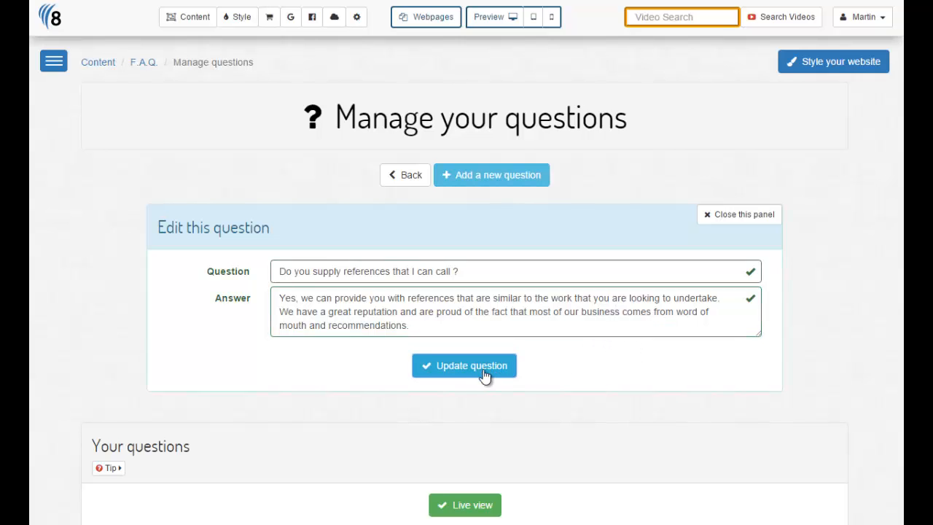
scroll(899, 262, "down", 7)
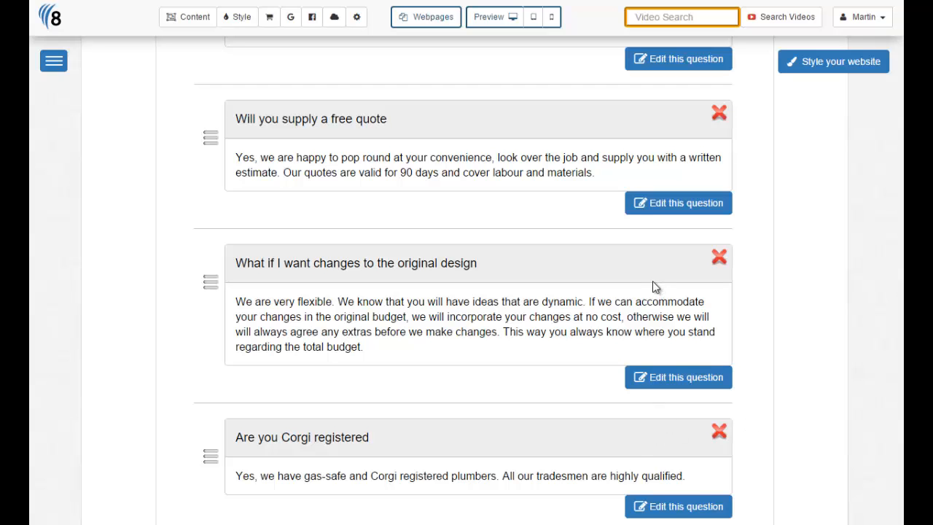
scroll(652, 280, "down", 2)
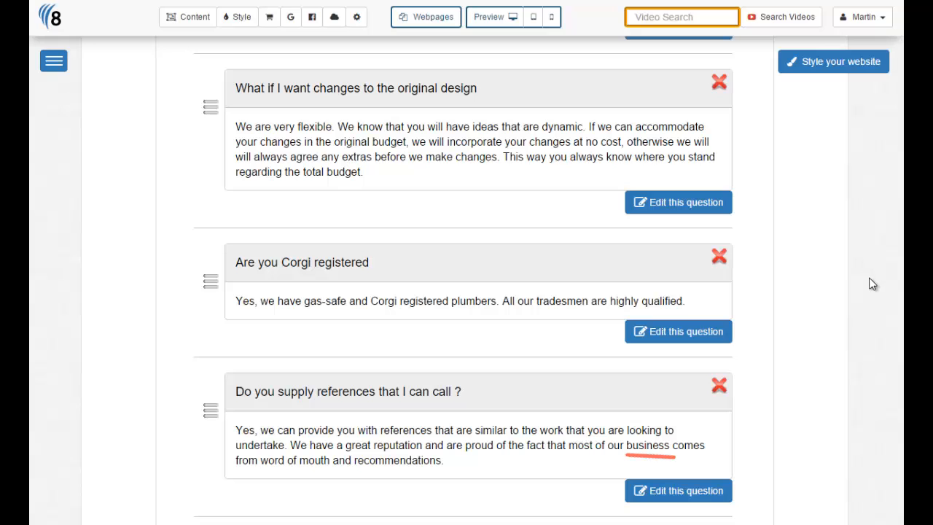
Return to the list of question sets and open the preview of the Quote questions set
scroll(868, 283, "up", 1)
scroll(418, 179, "up", 9)
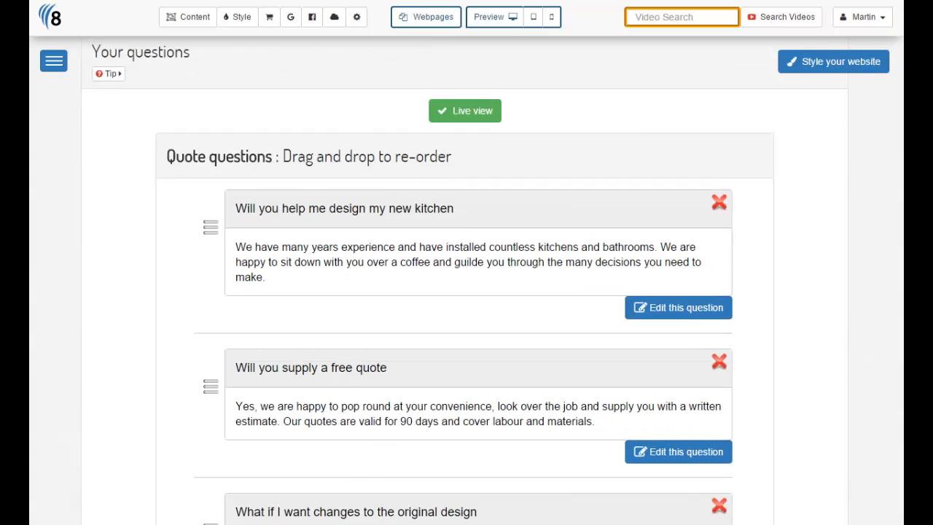
left_click(412, 175)
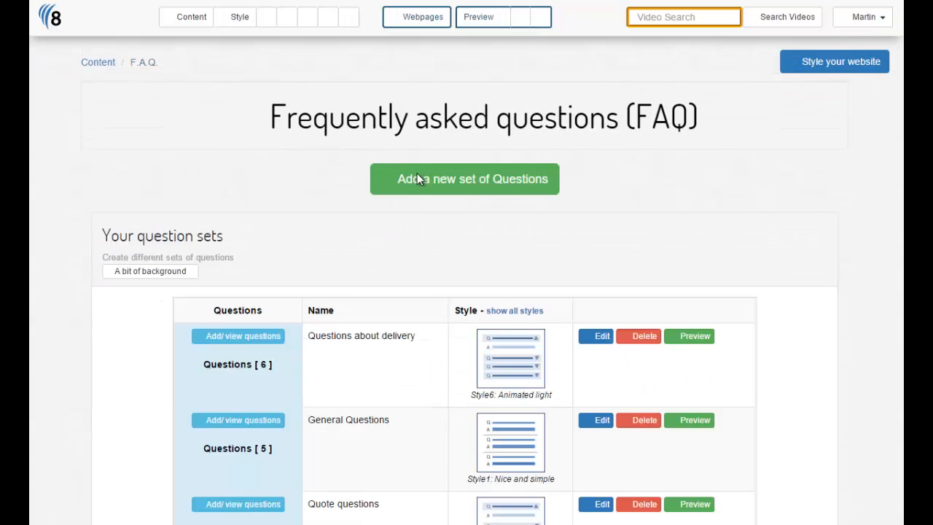
scroll(739, 175, "down", 1)
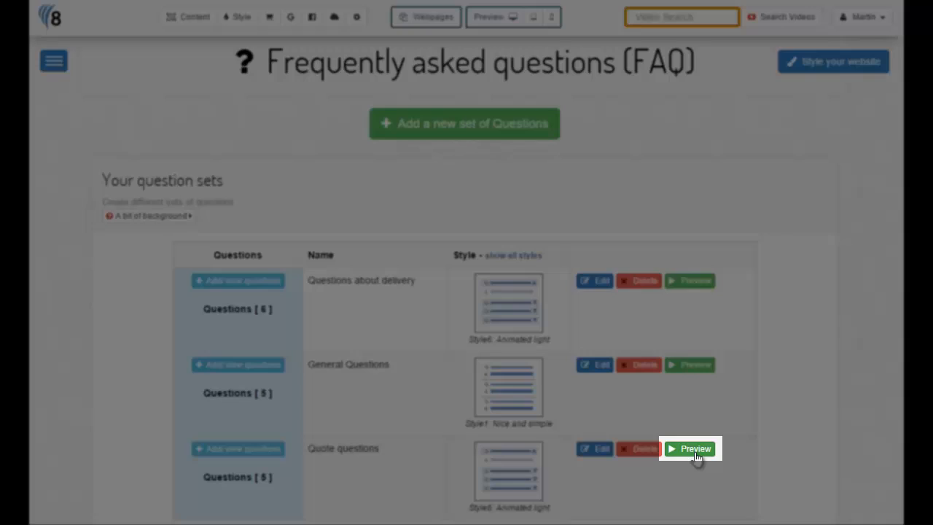
left_click(694, 450)
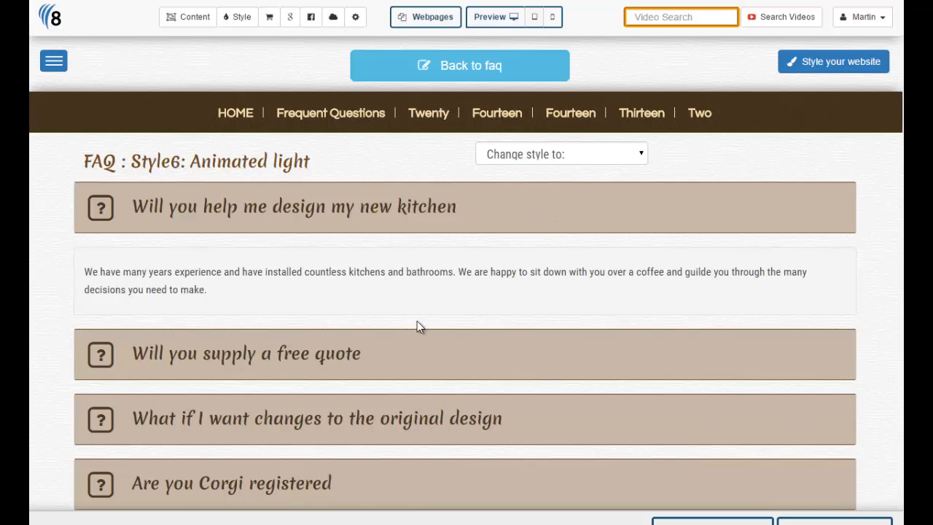
Expand the answers on the free quote, changes to the original design and Corgi registration in the preview
left_click(325, 364)
left_click(333, 422)
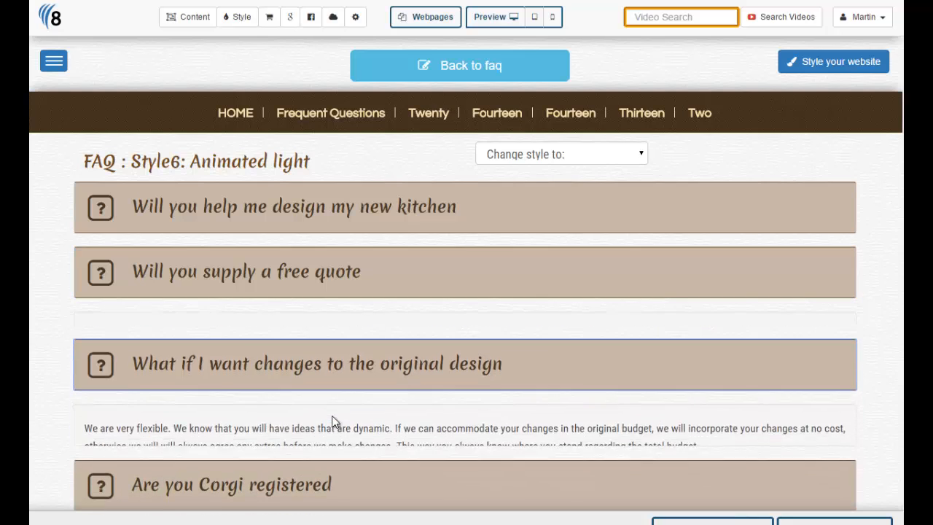
left_click(325, 487)
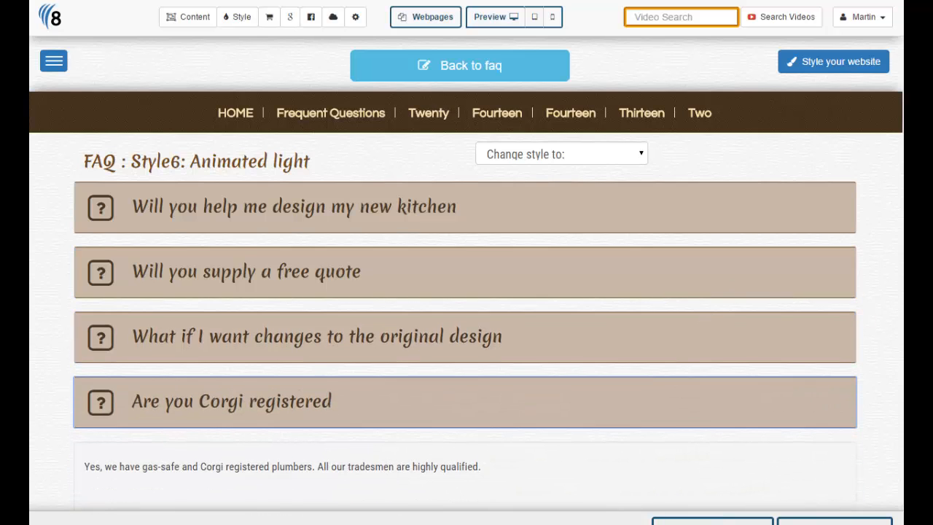
scroll(467, 292, "down", 2)
scroll(466, 291, "up", 2)
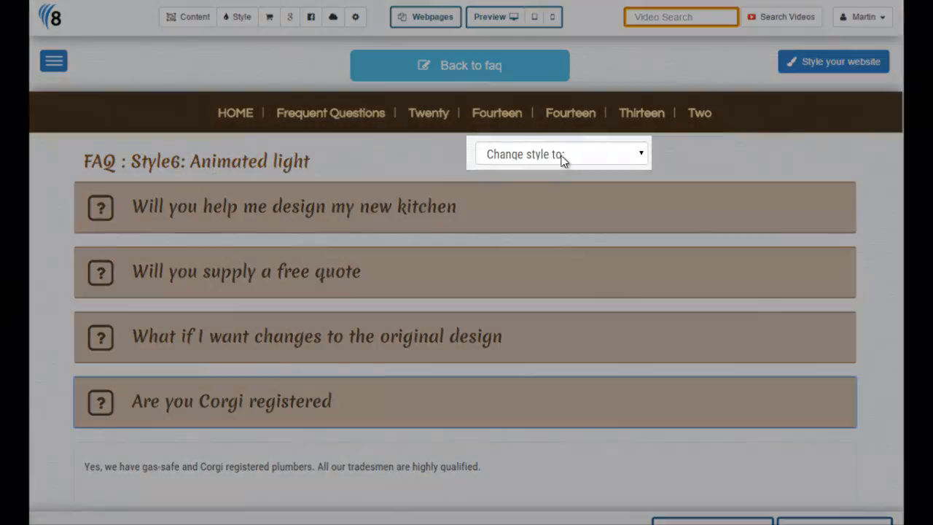
Preview the Quote questions in Style1: Nice and simple, Style3: Dark coloured bands and Style6: Animated light
left_click(562, 156)
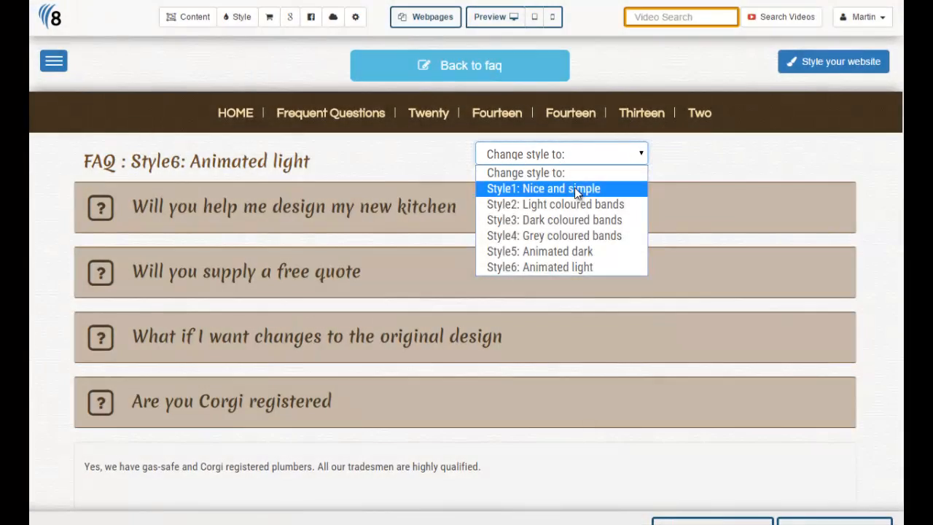
left_click(574, 188)
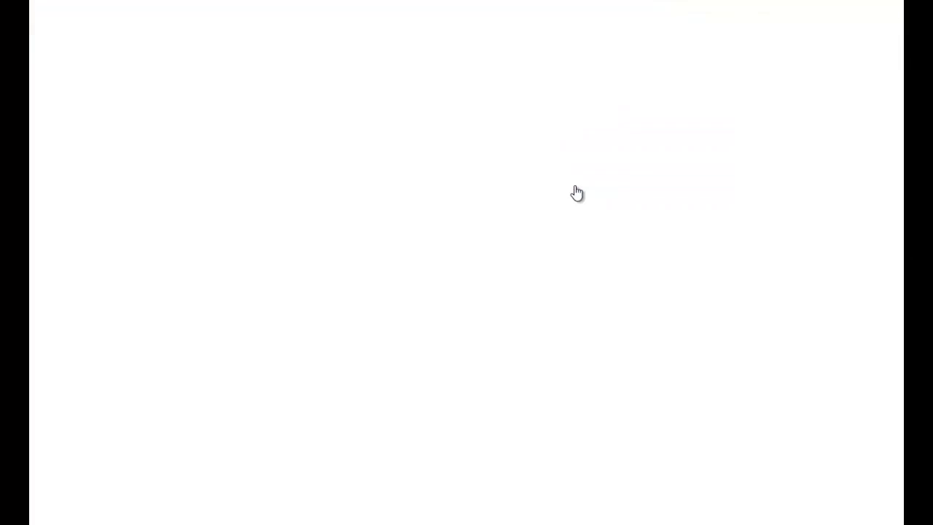
scroll(901, 280, "down", 3)
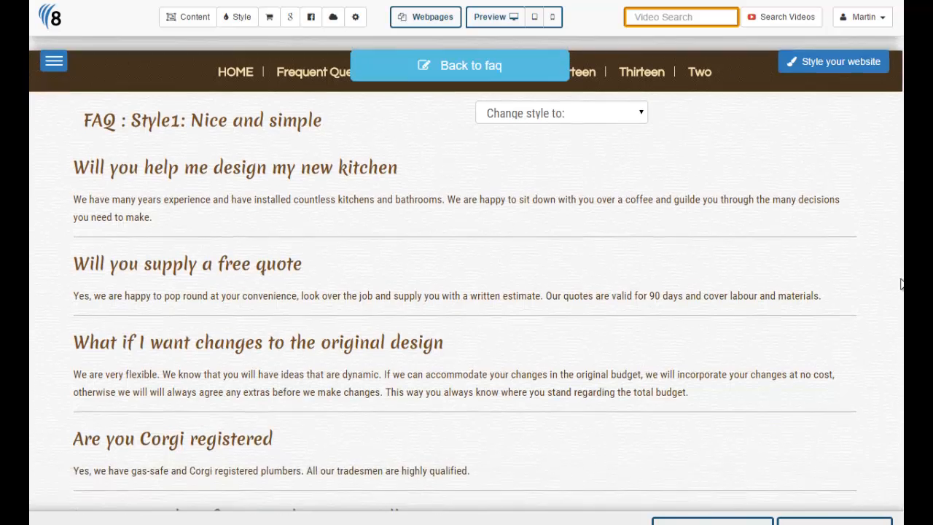
scroll(902, 233, "up", 3)
left_click(575, 162)
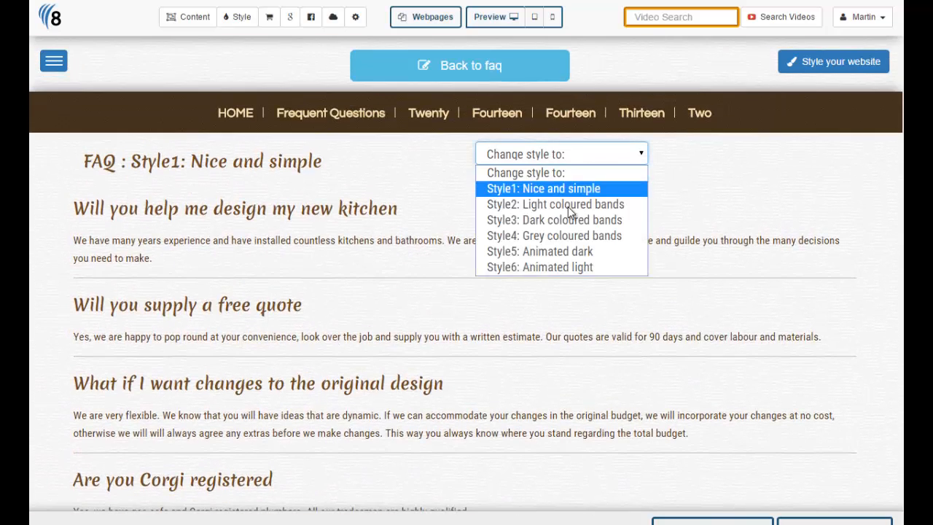
left_click(576, 220)
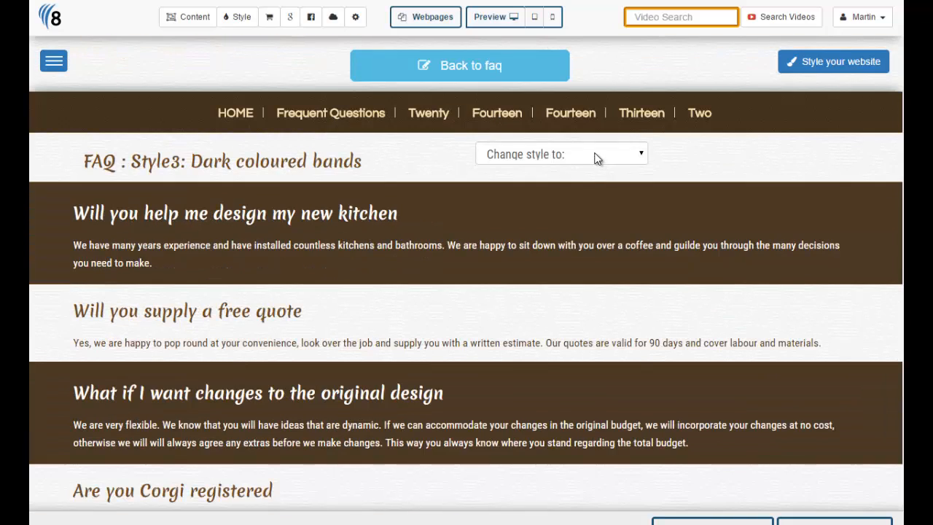
left_click(597, 161)
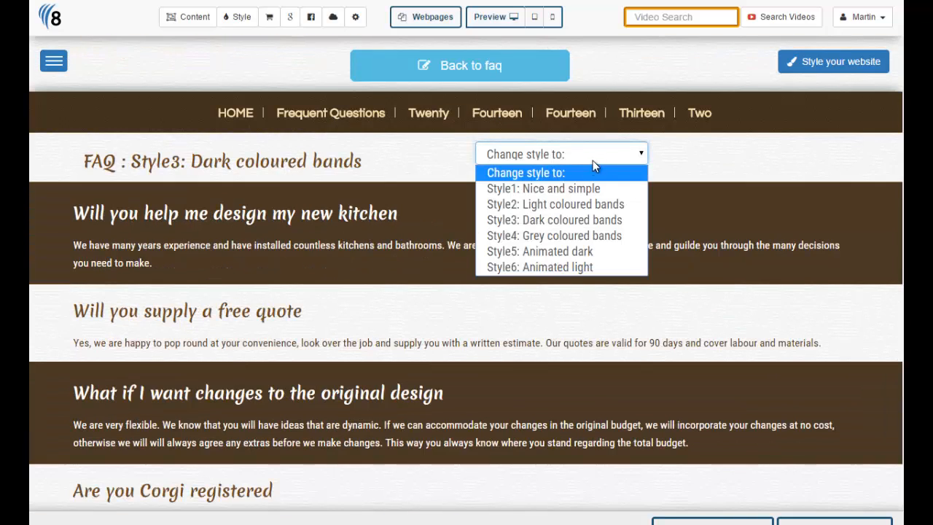
left_click(604, 266)
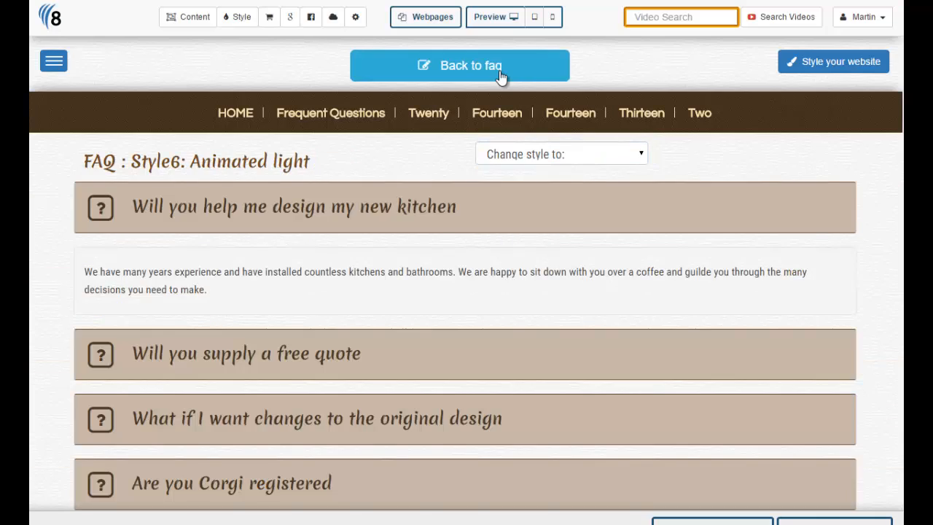
Go back to the question sets, show the available FAQ styles and preview the alternating dark bands style with its sample questions
left_click(500, 73)
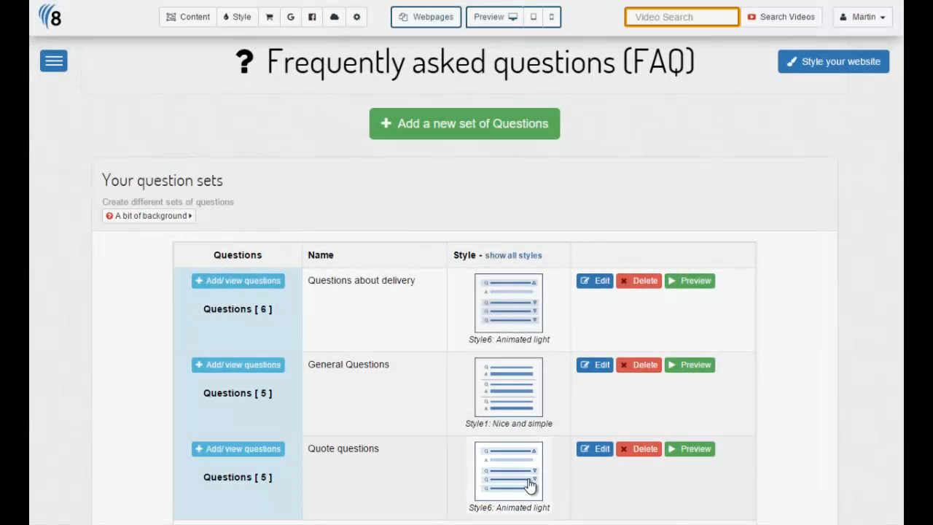
left_click(519, 478)
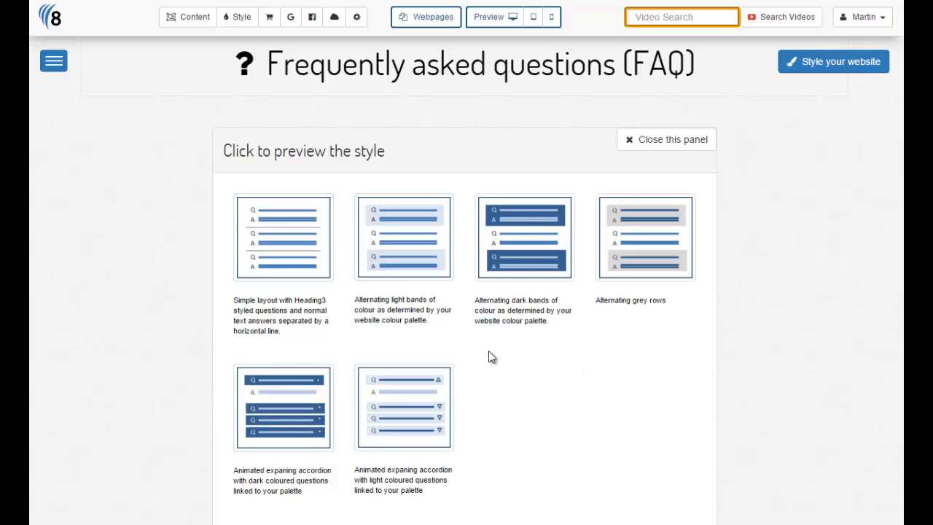
left_click(530, 248)
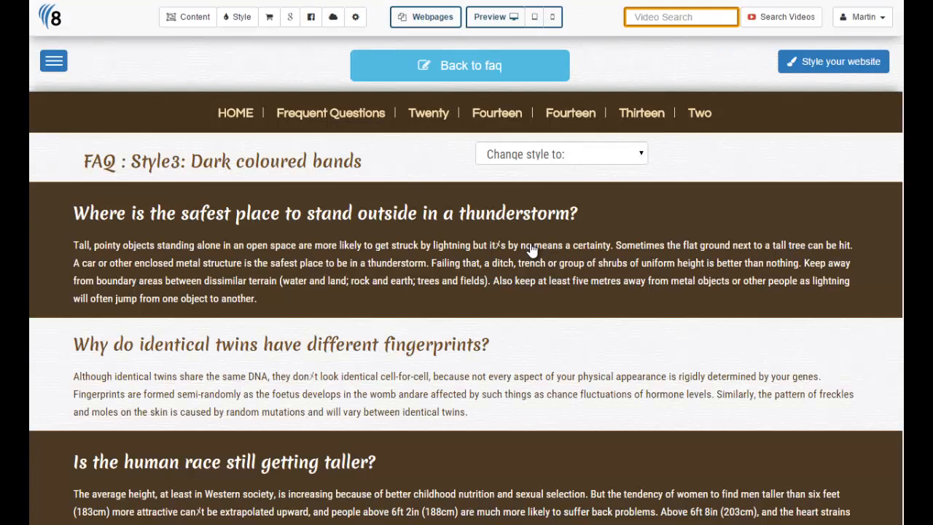
scroll(467, 273, "down", 8)
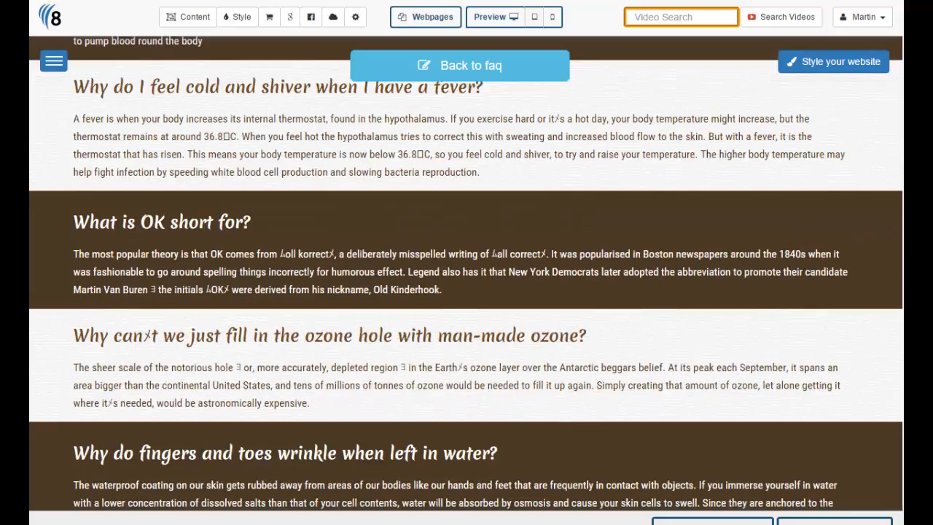
Preview the sample questions in Style2: Light coloured bands, Style3: Dark coloured bands and Style4: Grey coloured bands
scroll(466, 273, "up", 5)
scroll(466, 274, "up", 4)
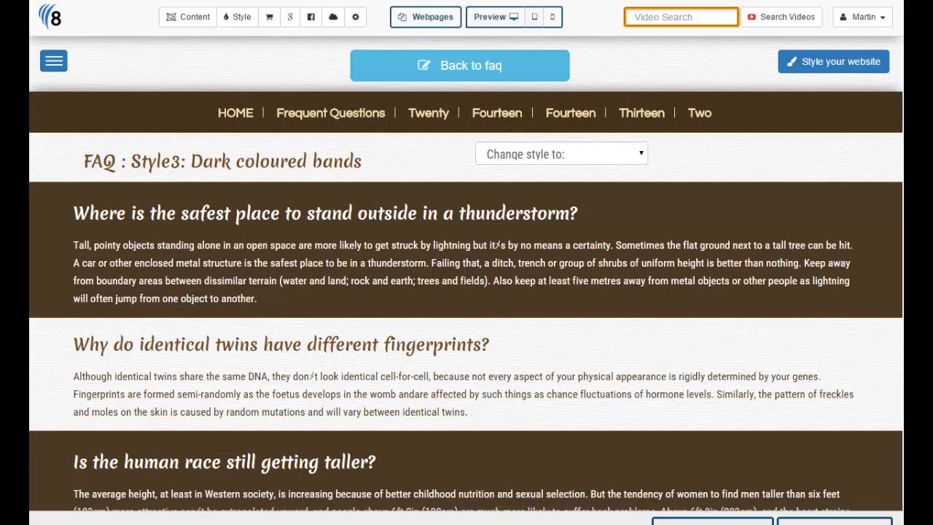
left_click(554, 162)
left_click(561, 204)
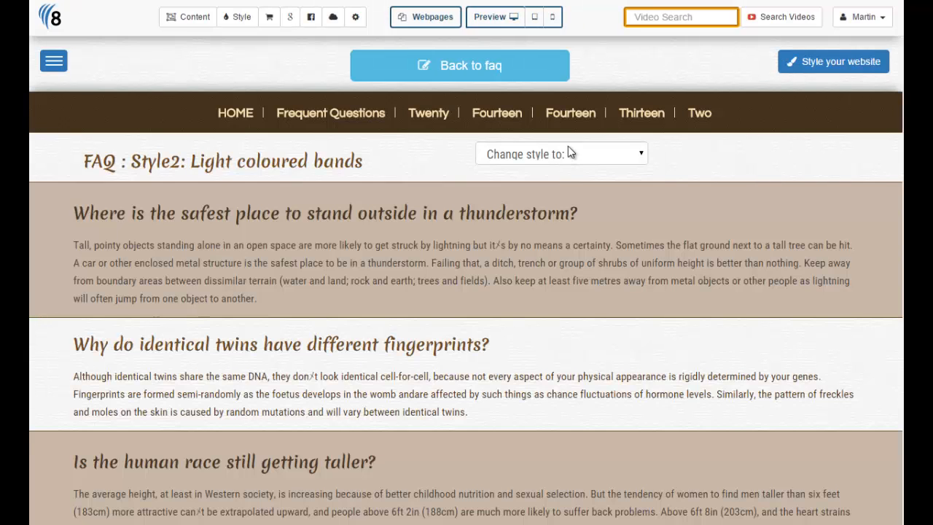
left_click(569, 150)
left_click(579, 217)
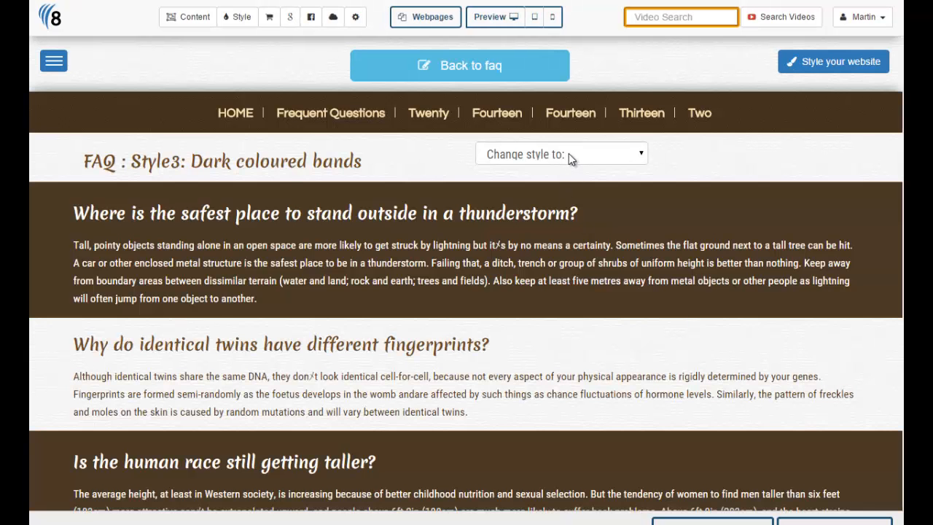
left_click(568, 153)
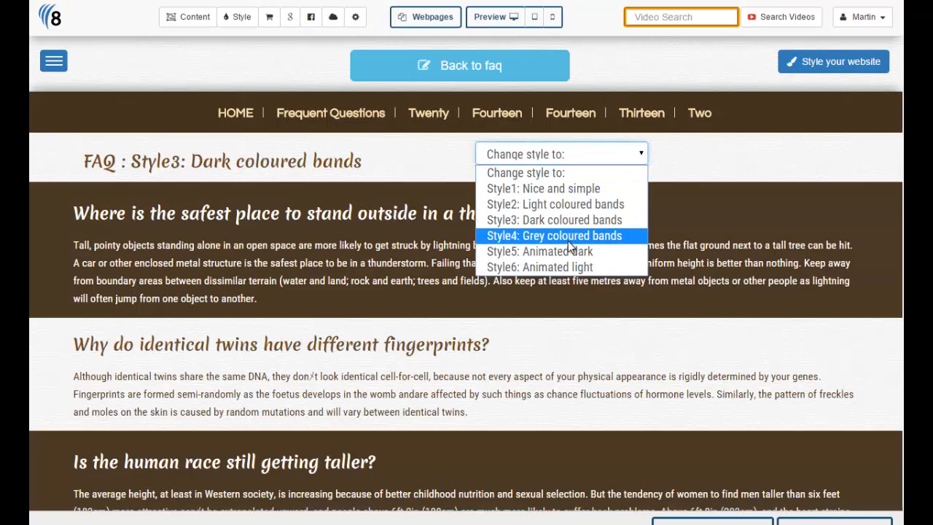
left_click(571, 236)
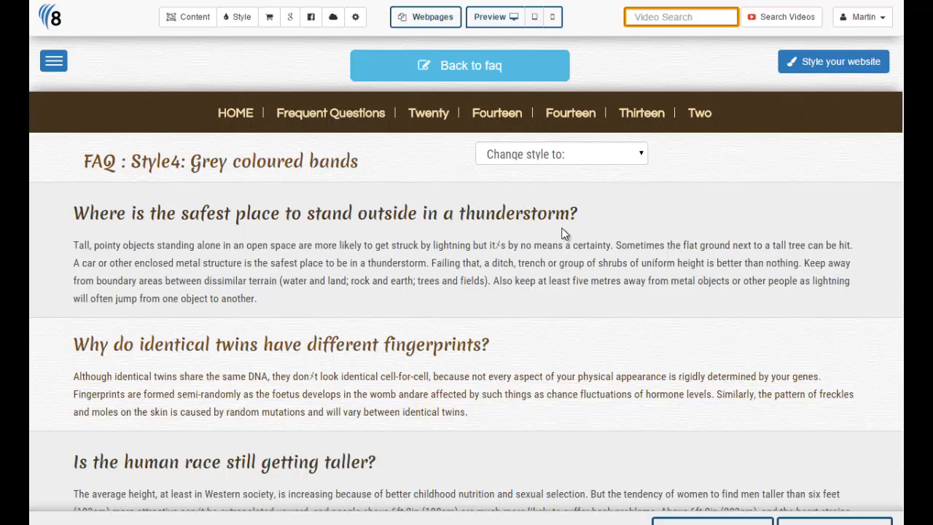
Go back to the list of question sets and highlight the question count of the Quote questions set
left_click(508, 78)
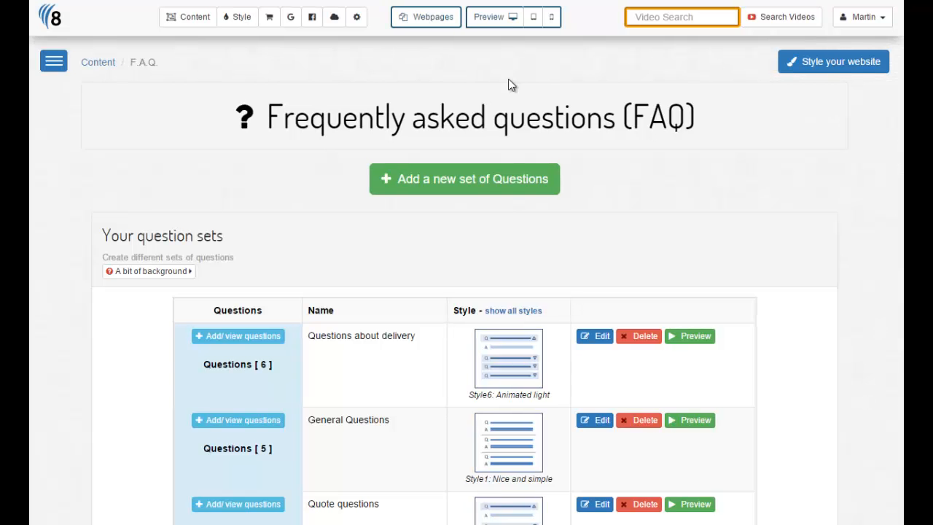
scroll(479, 474, "down", 1)
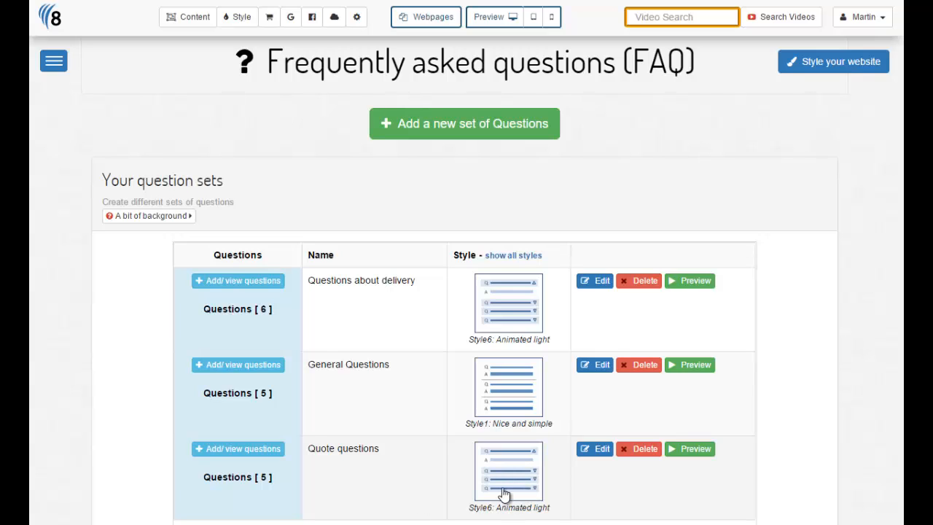
left_click_drag(299, 487, 201, 478)
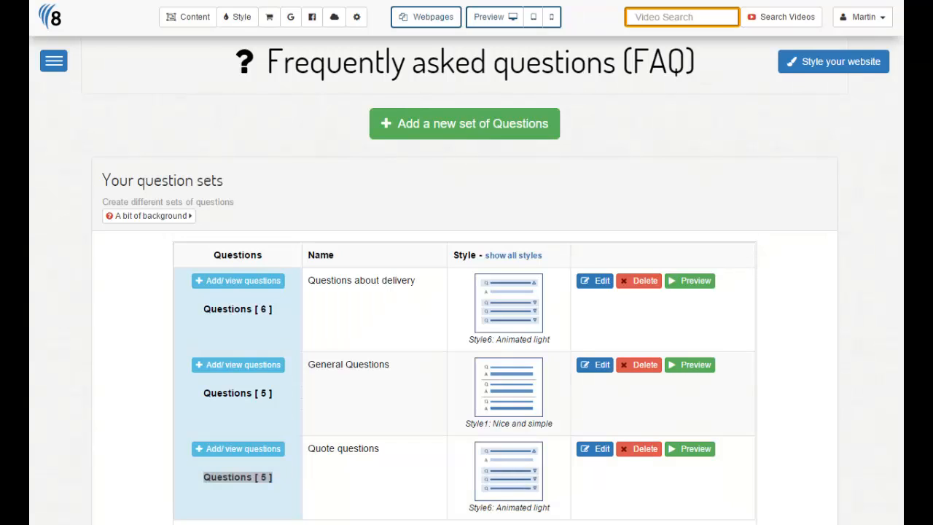